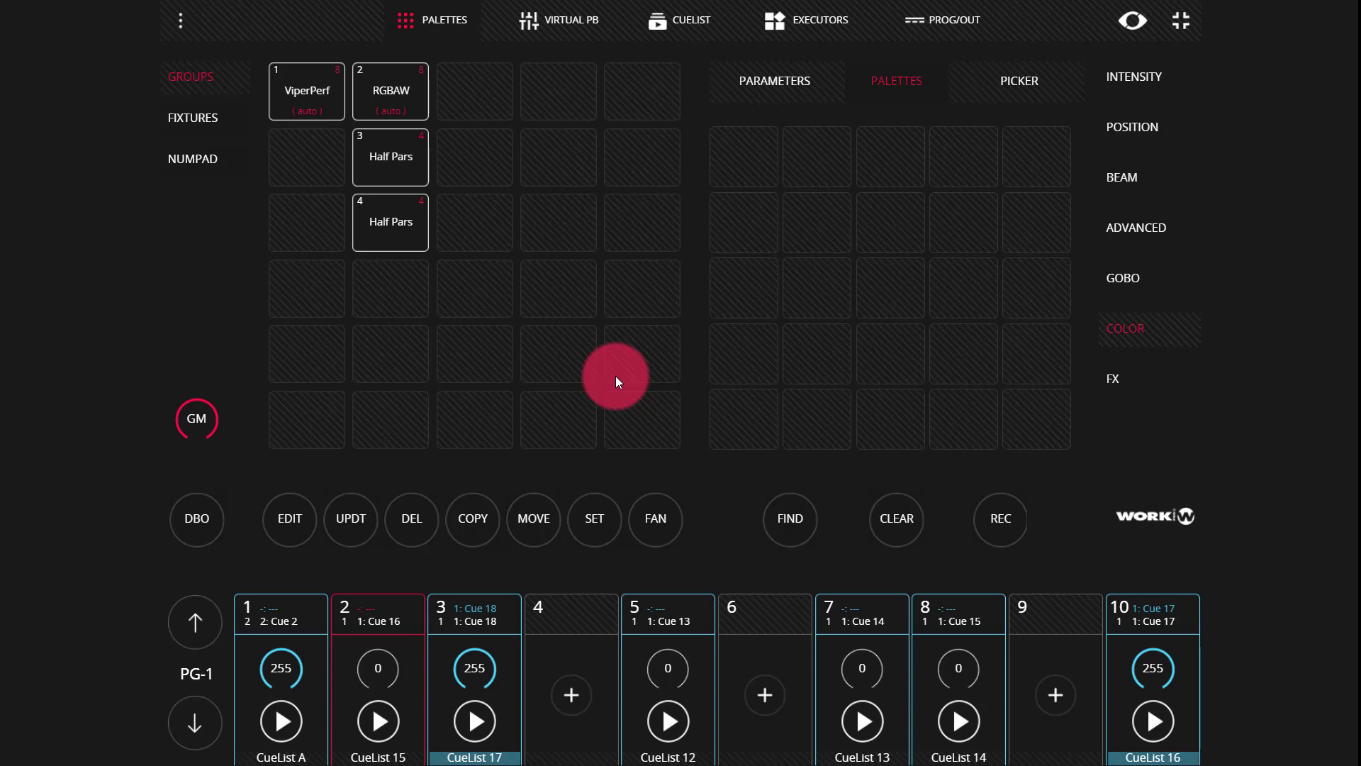
# - Turn on MIDI Time Clock under Show Settings > MIDI & OSC, trying Strict before settling on Mixed
pyautogui.click(182, 20)
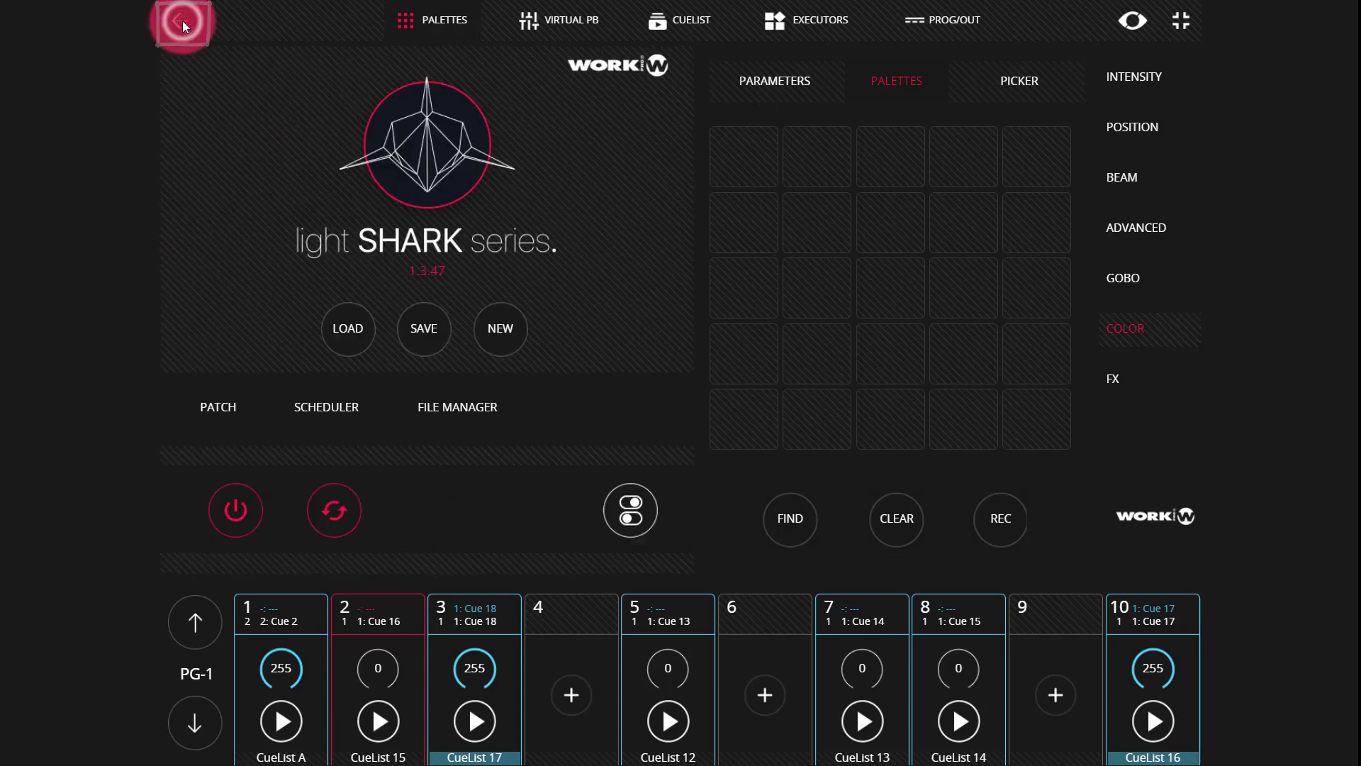
pyautogui.click(639, 508)
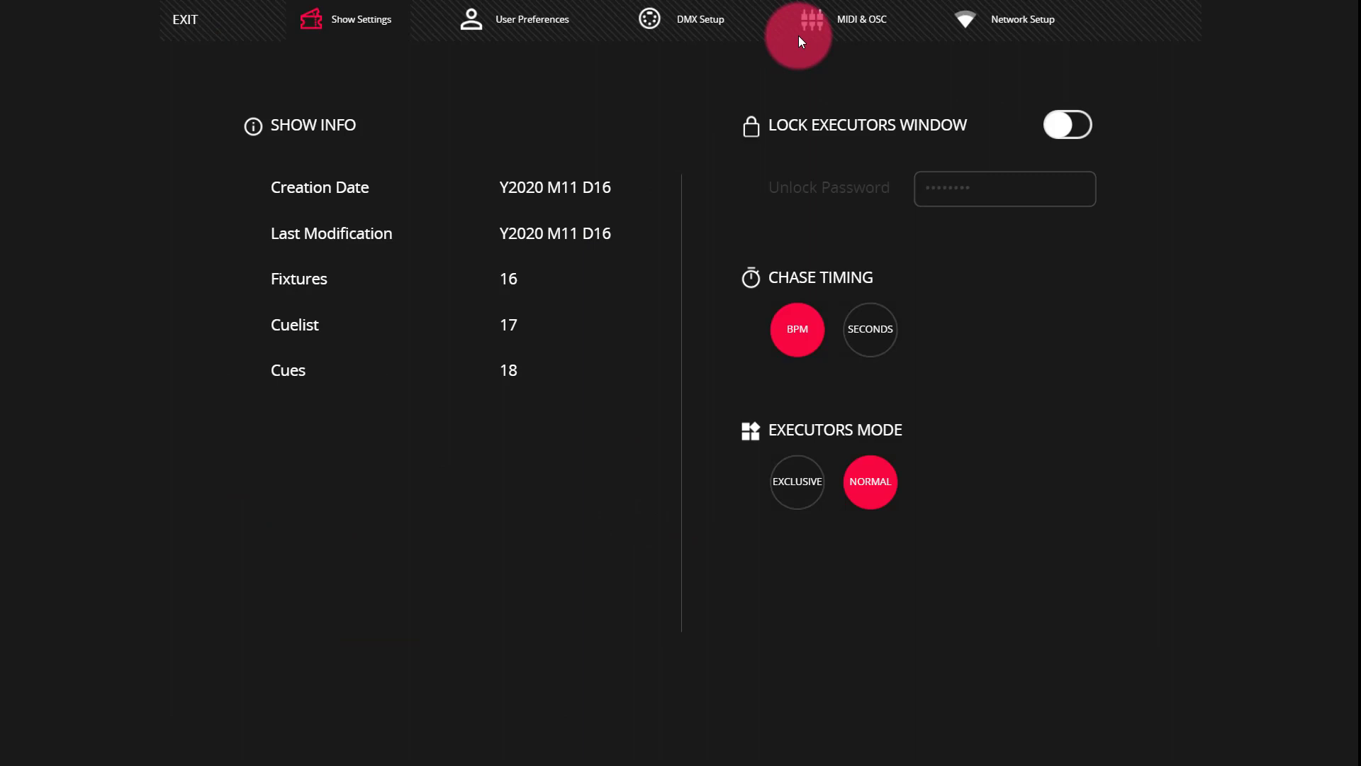
pyautogui.click(825, 29)
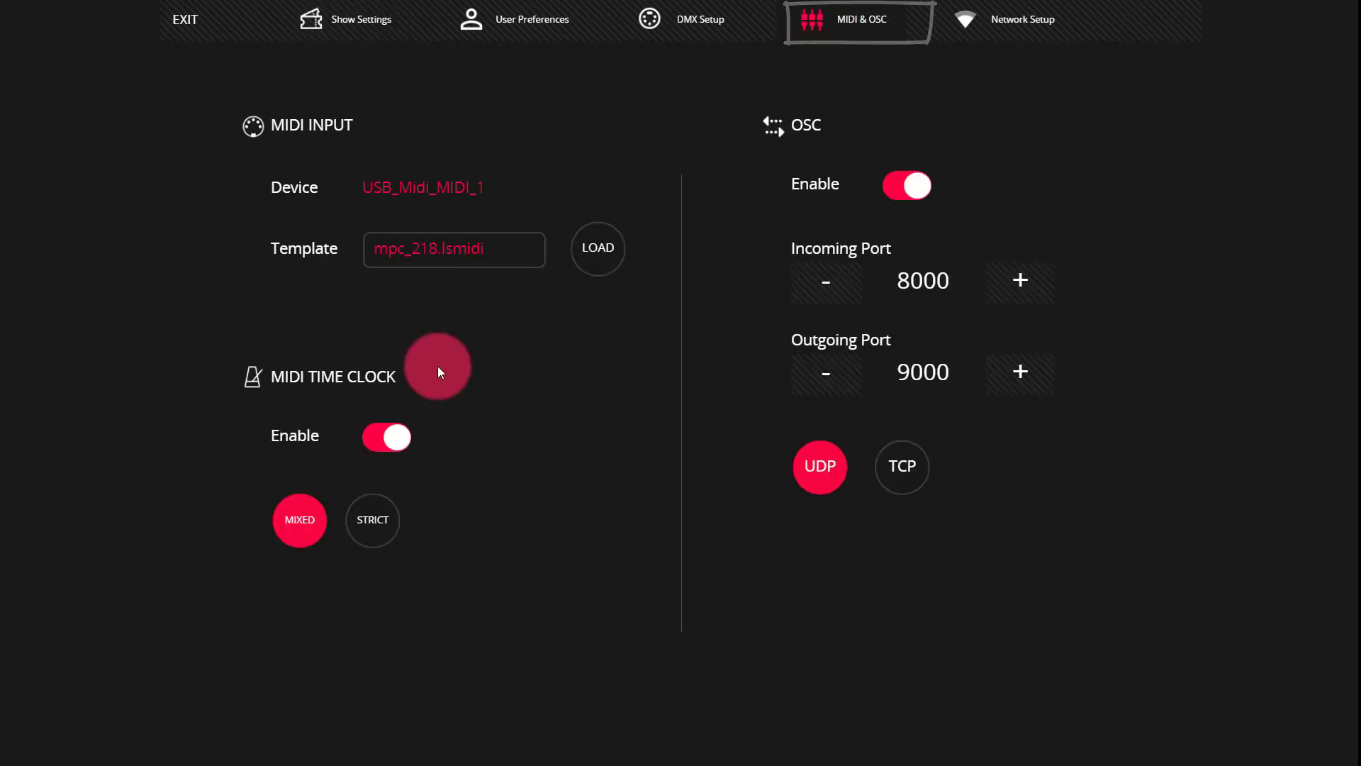
pyautogui.click(372, 431)
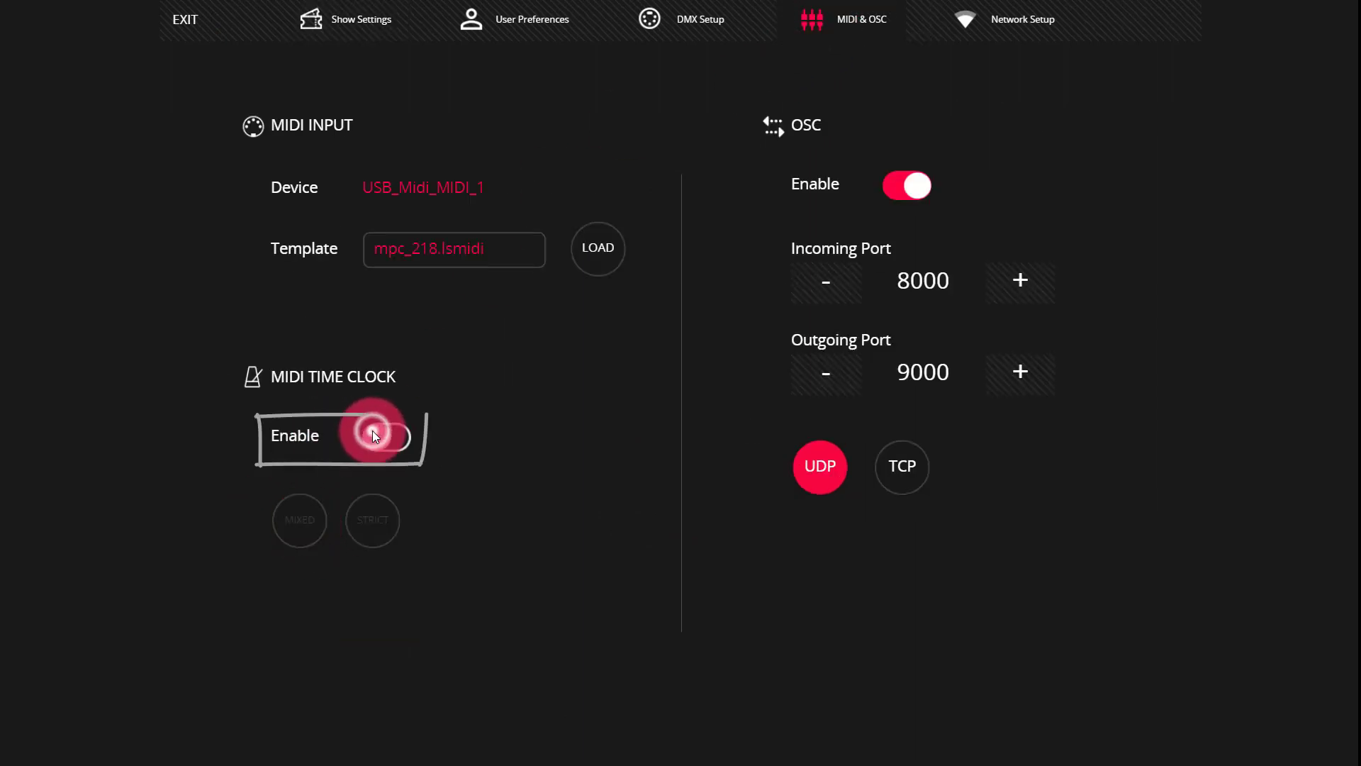
pyautogui.click(372, 431)
pyautogui.click(295, 519)
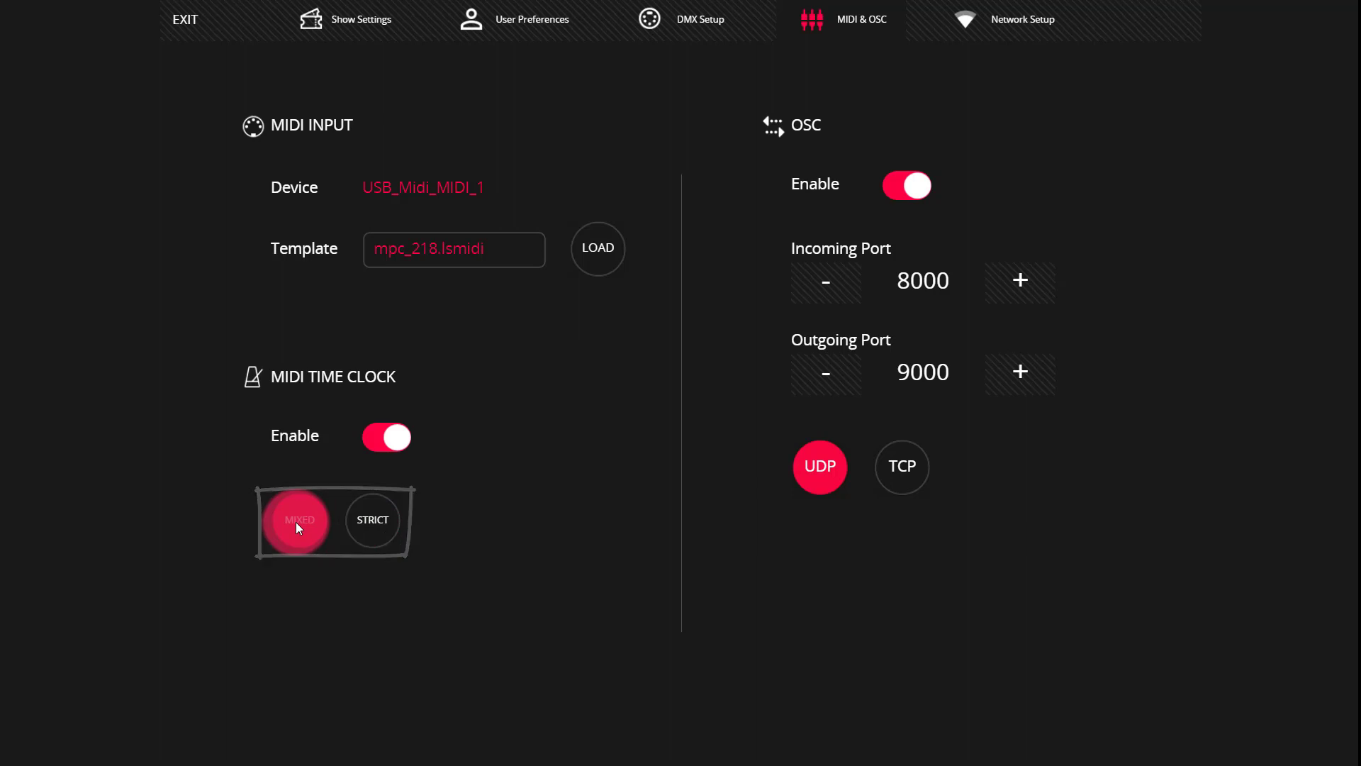
pyautogui.click(364, 525)
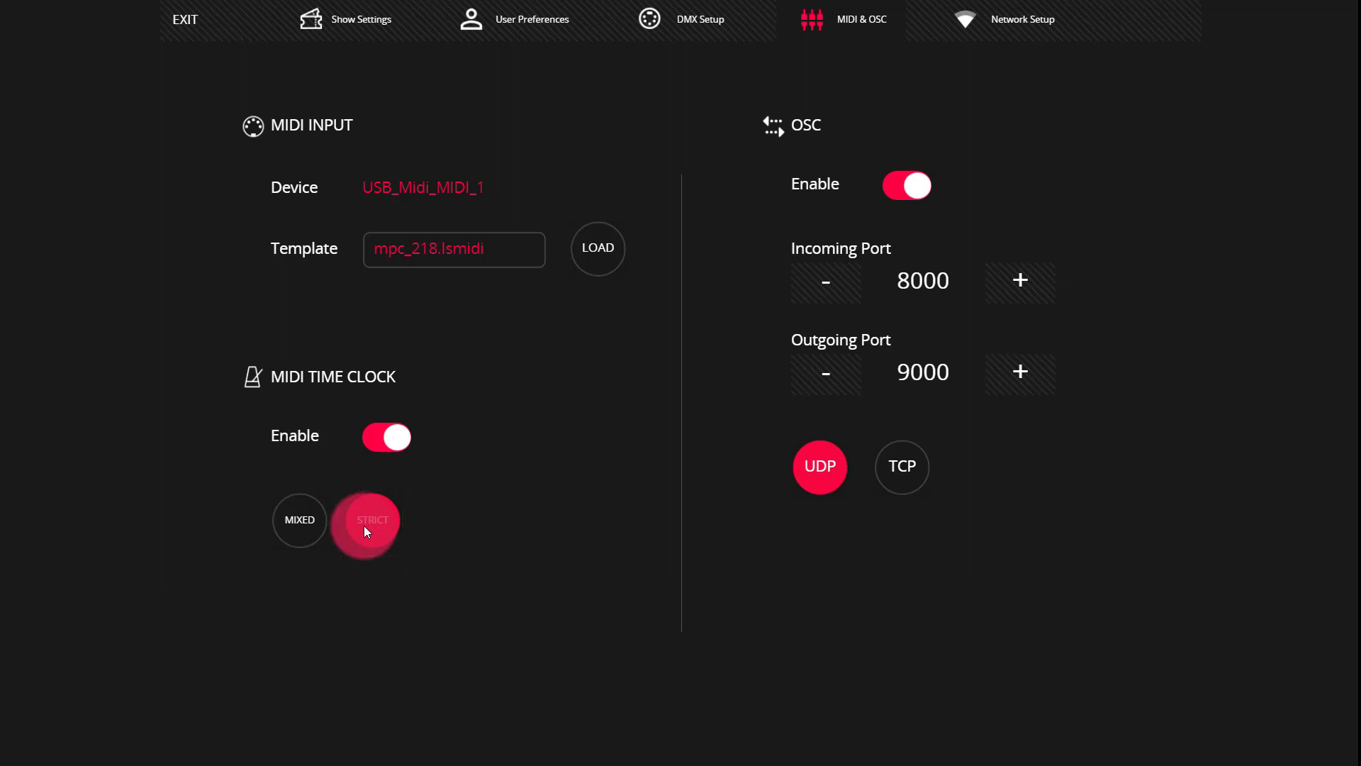
pyautogui.click(312, 521)
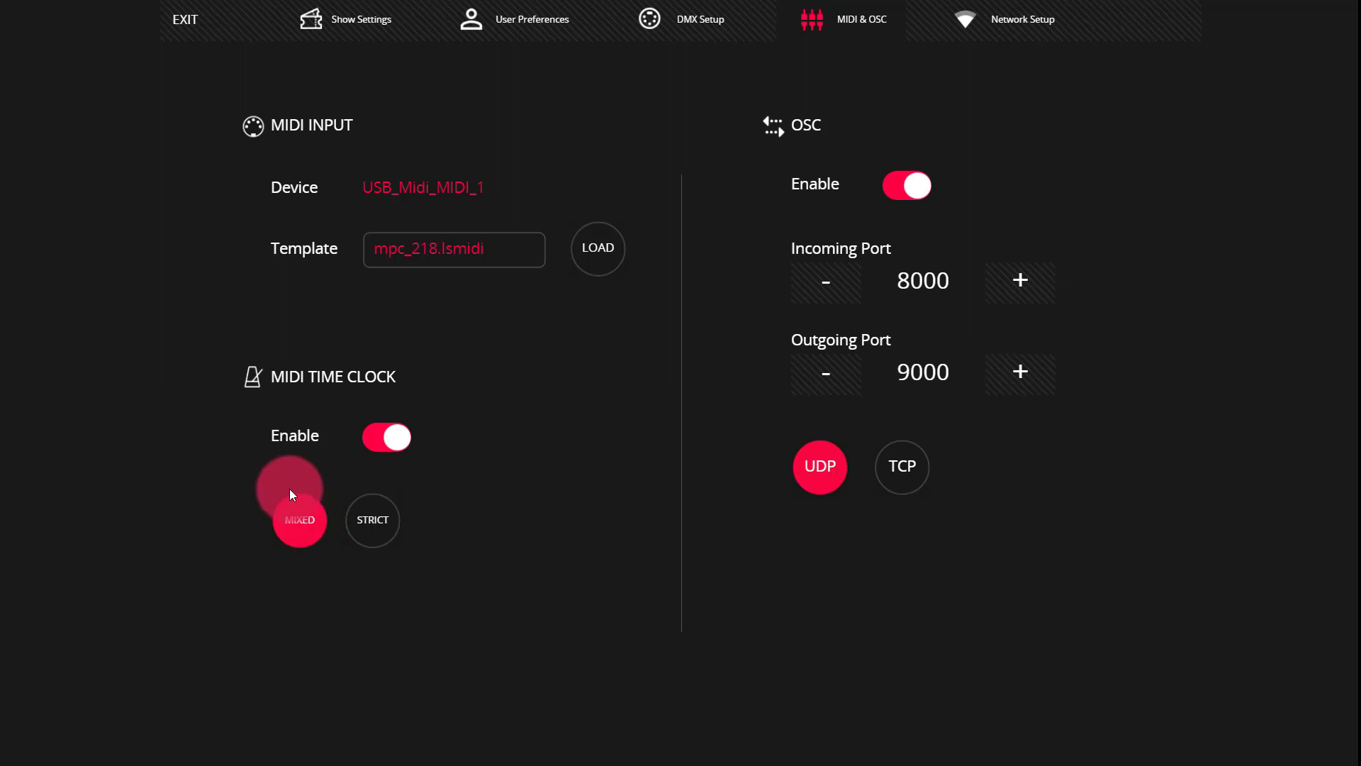
# - Leave LightShark settings and open Ableton's Preferences to check Sync is on for the USB Midi output
pyautogui.click(183, 21)
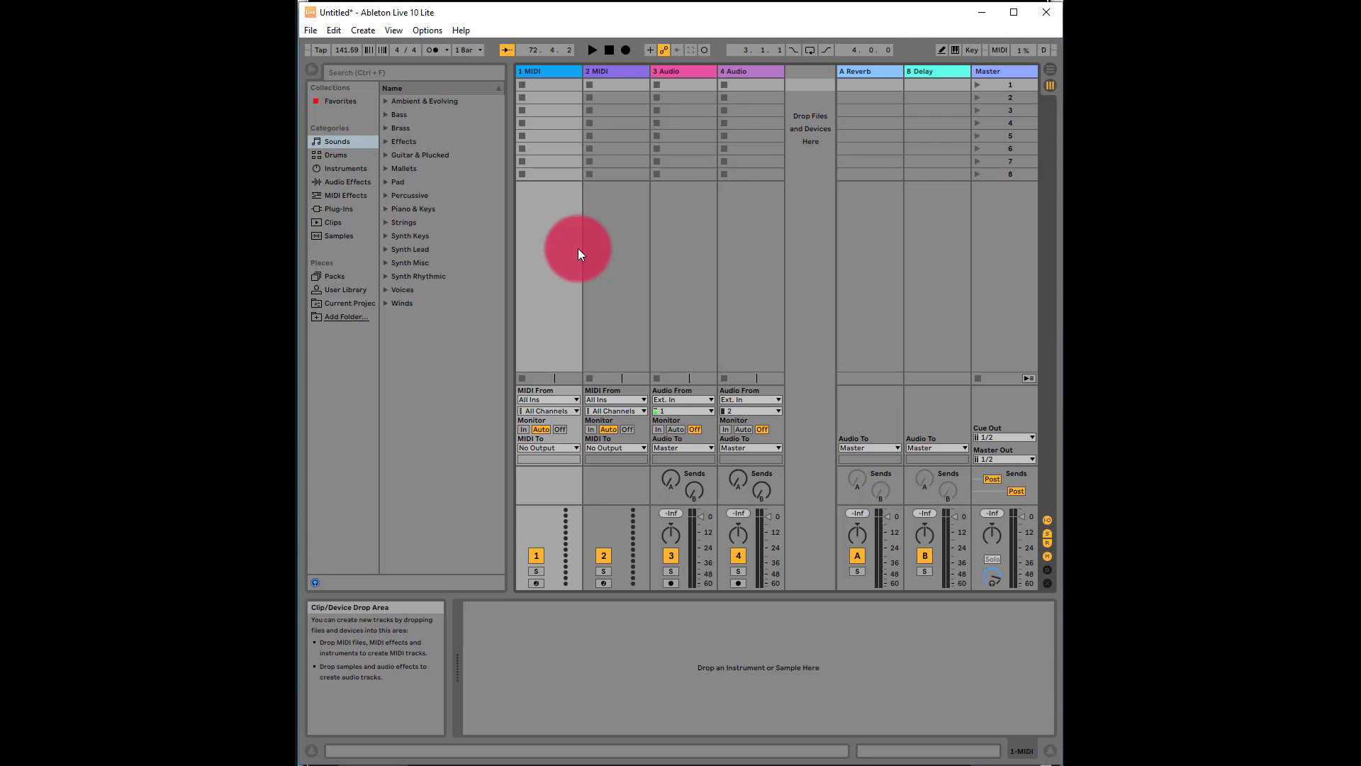
pyautogui.click(310, 31)
pyautogui.moveTo(426, 30)
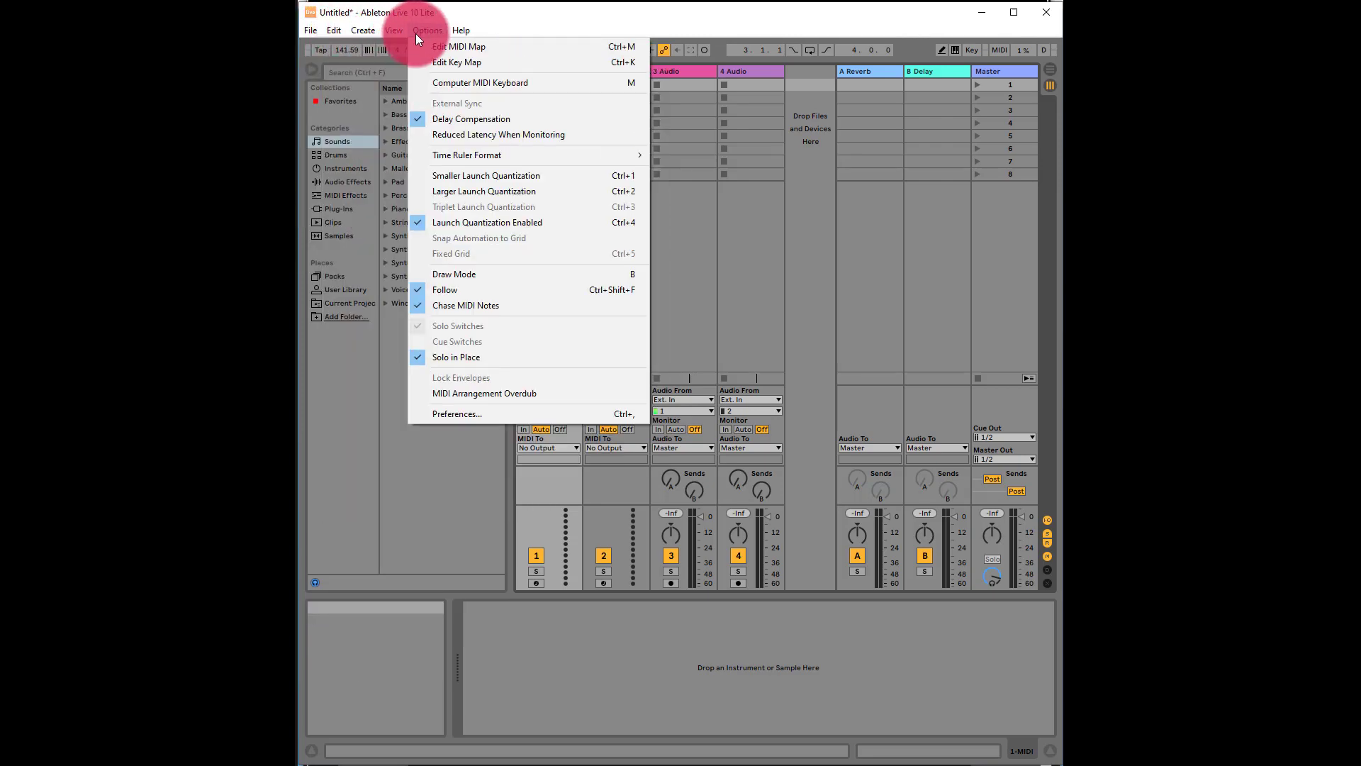
pyautogui.click(448, 413)
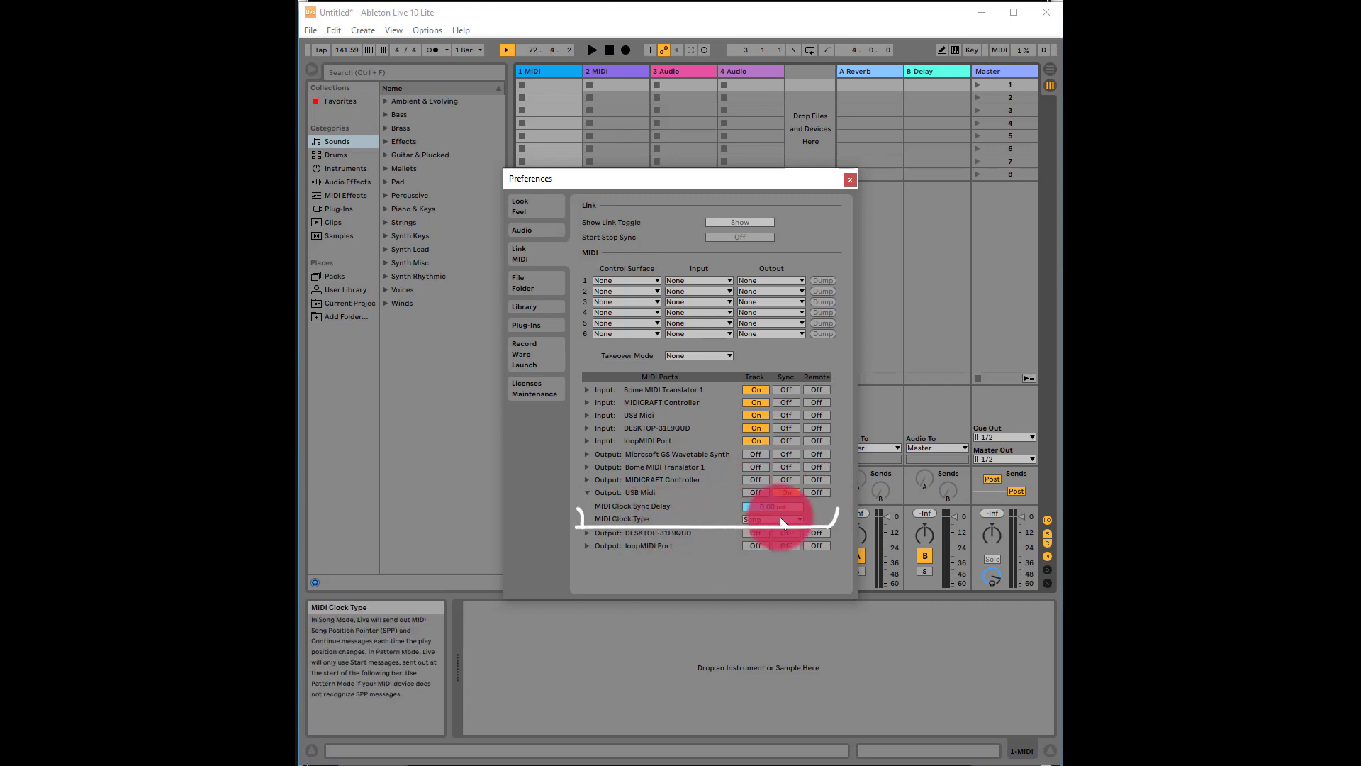
# - Close Ableton's Preferences, start the transport playing, and tap in a new song tempo
pyautogui.click(849, 180)
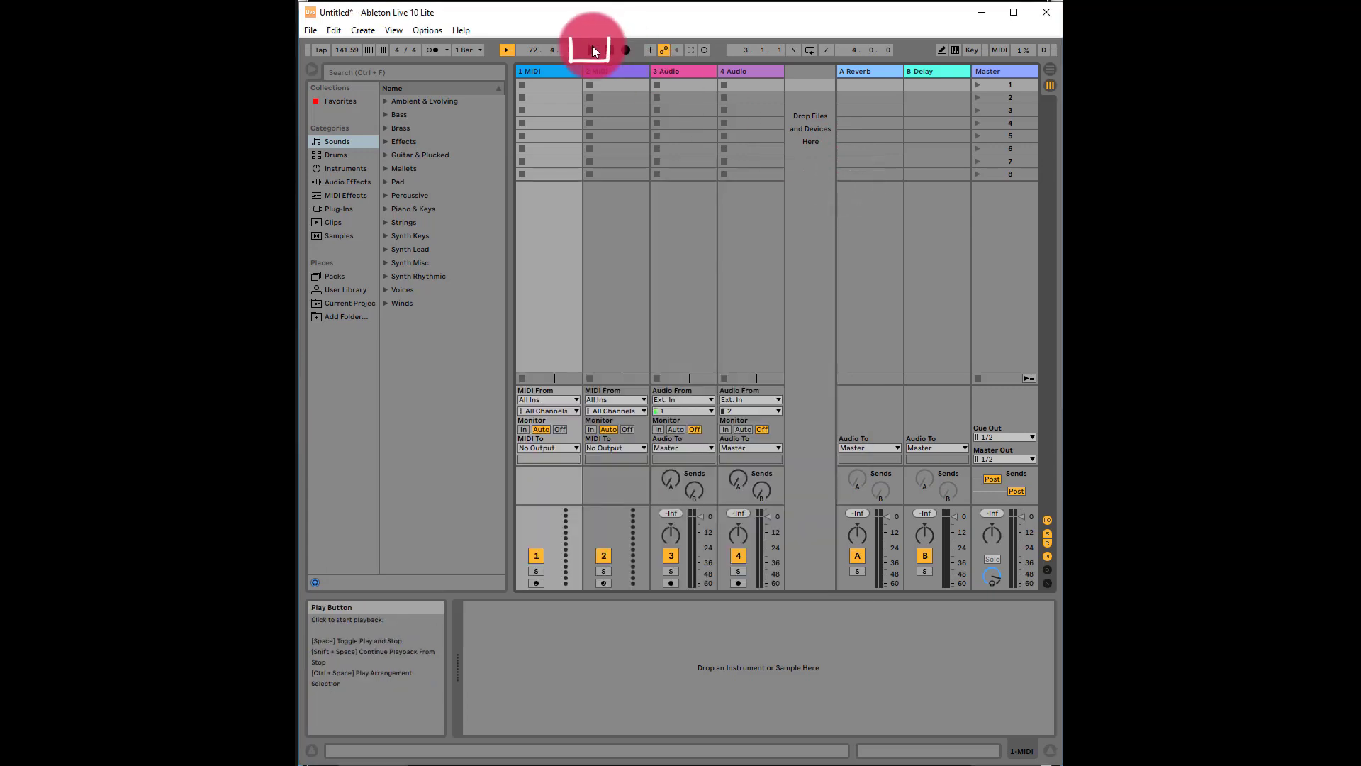
pyautogui.click(593, 51)
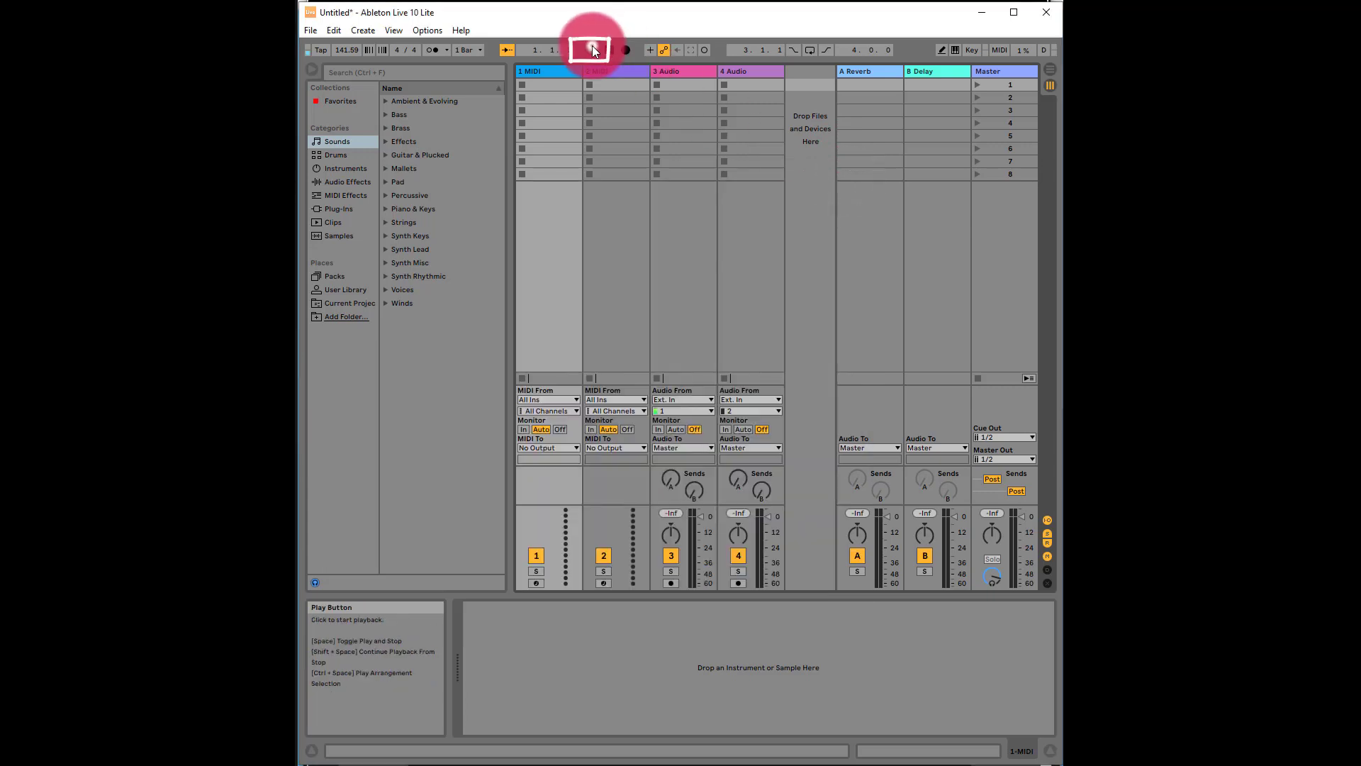
pyautogui.click(317, 49)
pyautogui.click(318, 49)
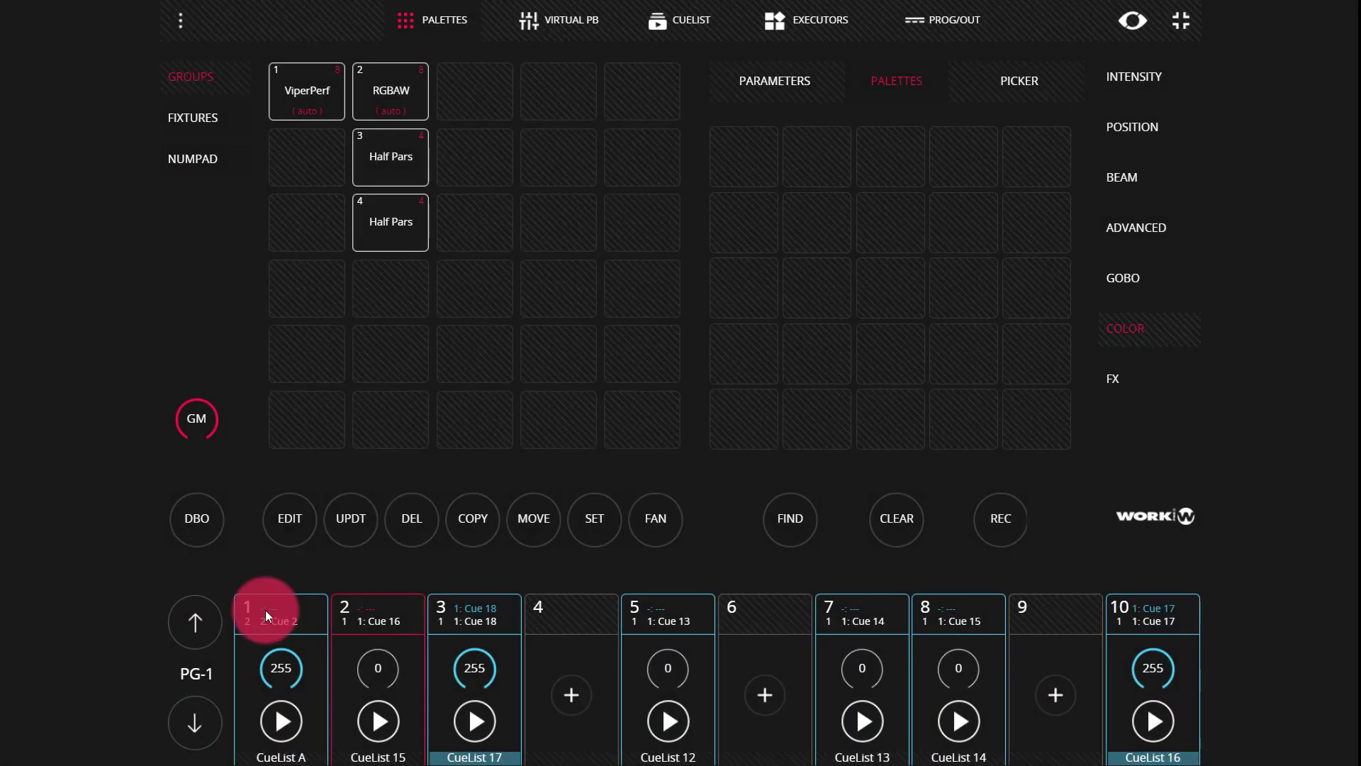
# - Select playback 1 and start CueList A's chase, its rate following the clock at 113 bpm
pyautogui.click(265, 609)
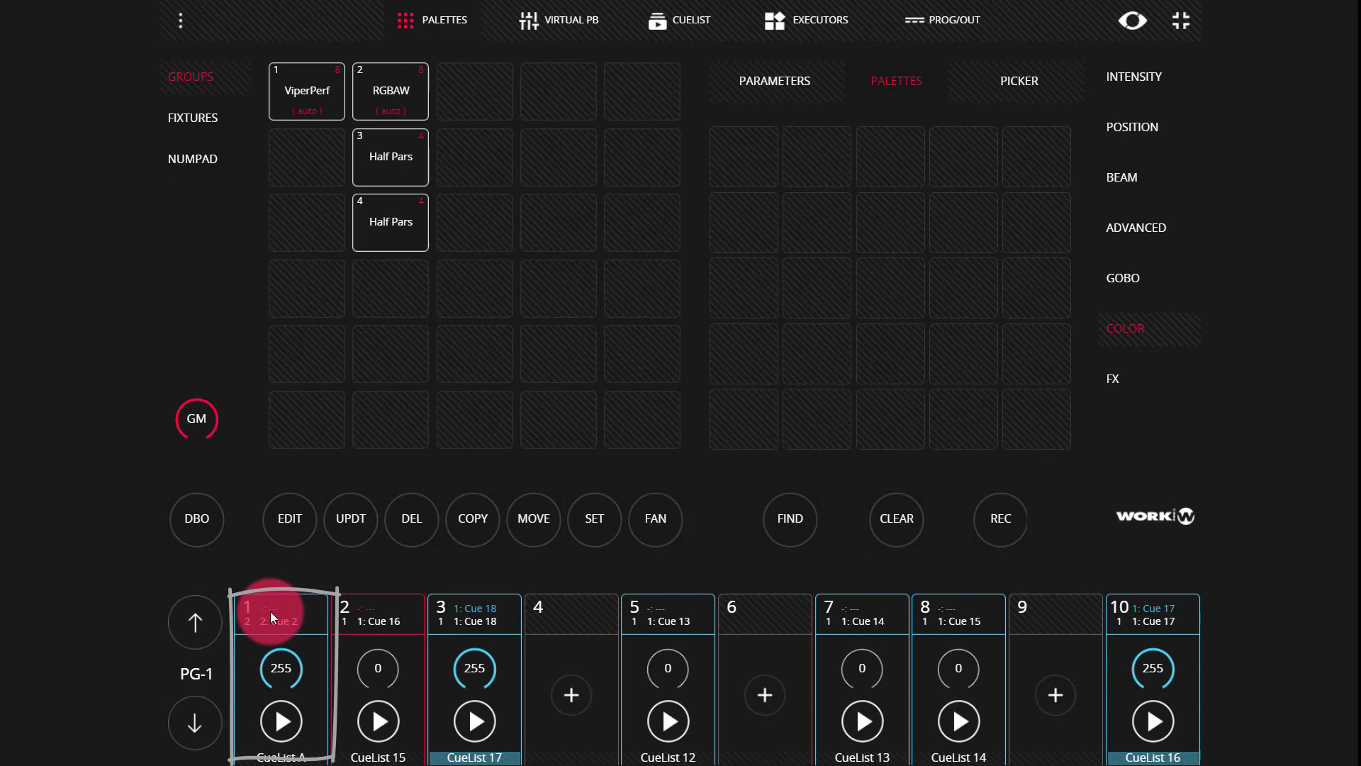
pyautogui.click(270, 611)
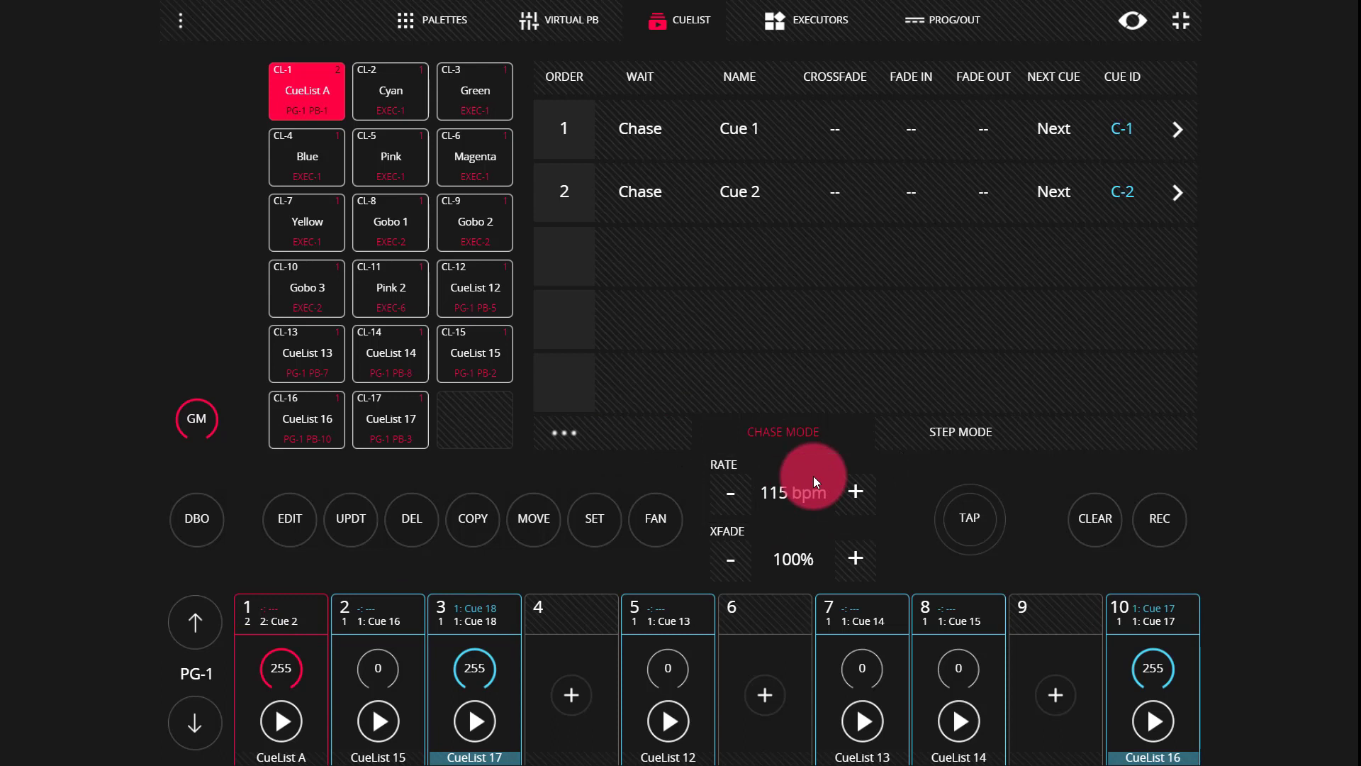
pyautogui.click(274, 709)
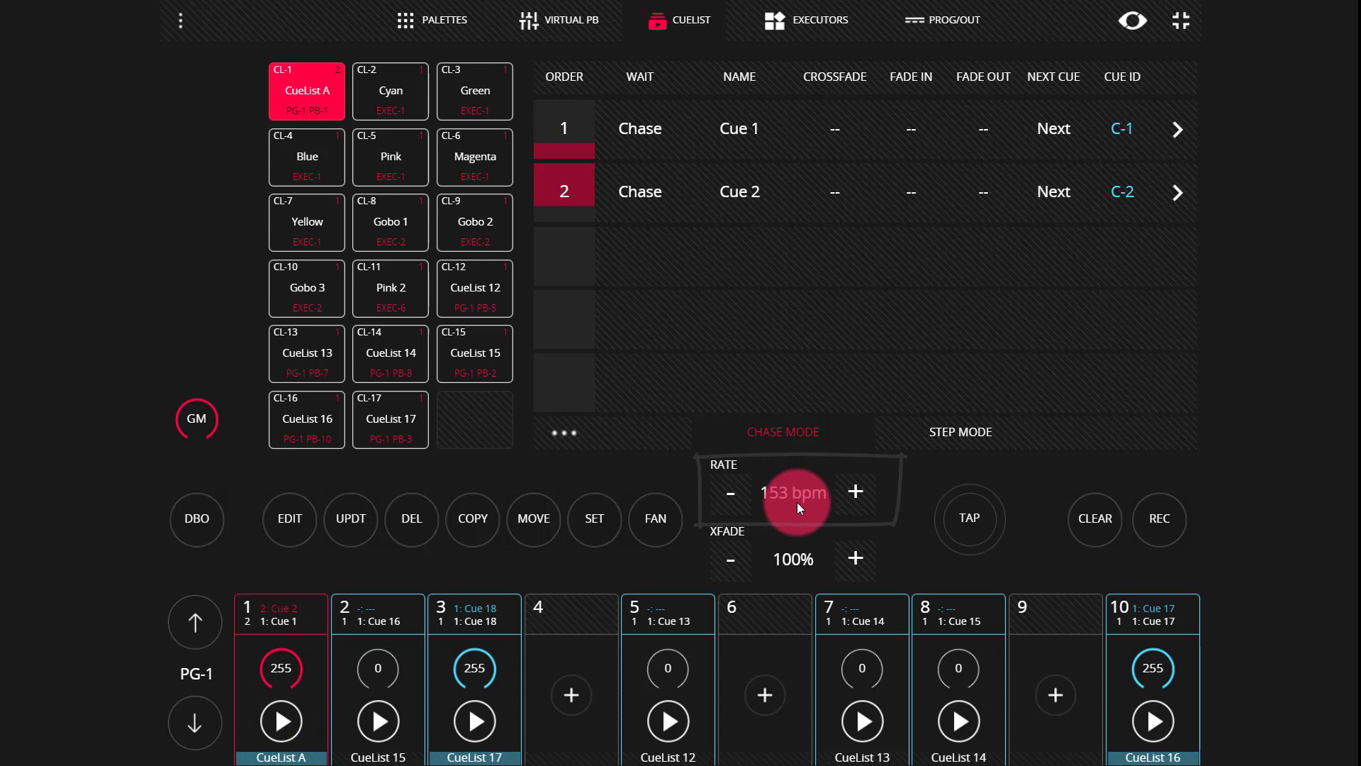
pyautogui.moveTo(796, 502)
pyautogui.mouseDown()
pyautogui.moveTo(1109, 404)
pyautogui.moveTo(1357, 65)
pyautogui.mouseUp()
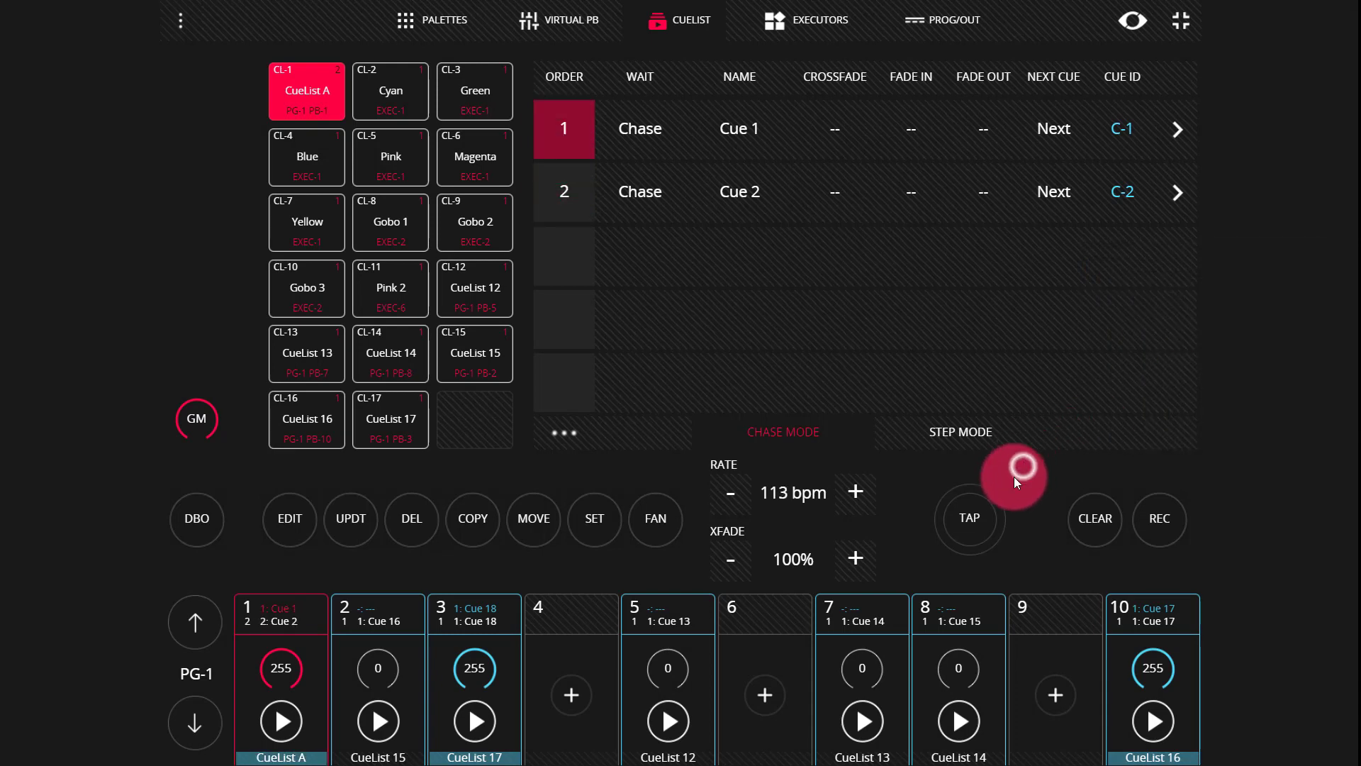
# - Tap LightShark's TAP button four times on the beat to set CueList A's chase rate to 156 bpm
pyautogui.click(944, 527)
pyautogui.click(951, 523)
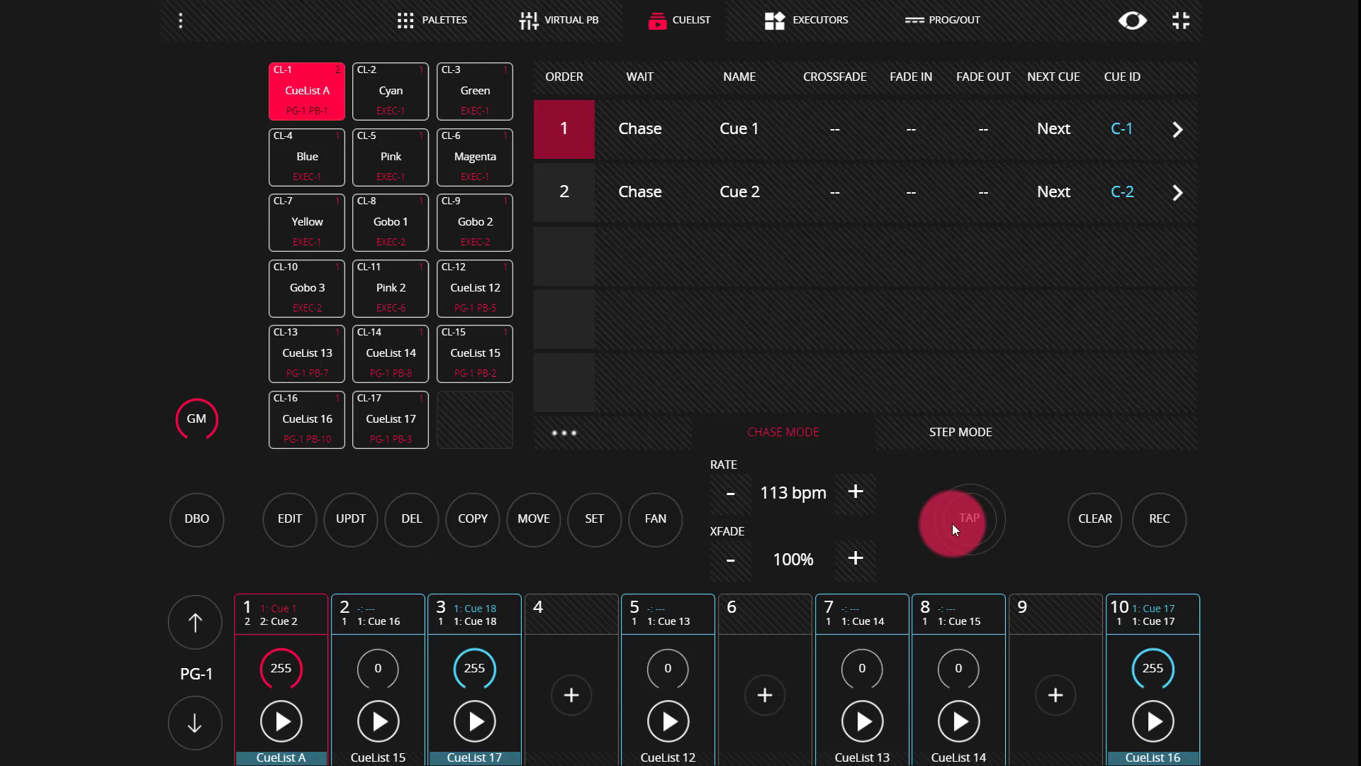
pyautogui.click(954, 521)
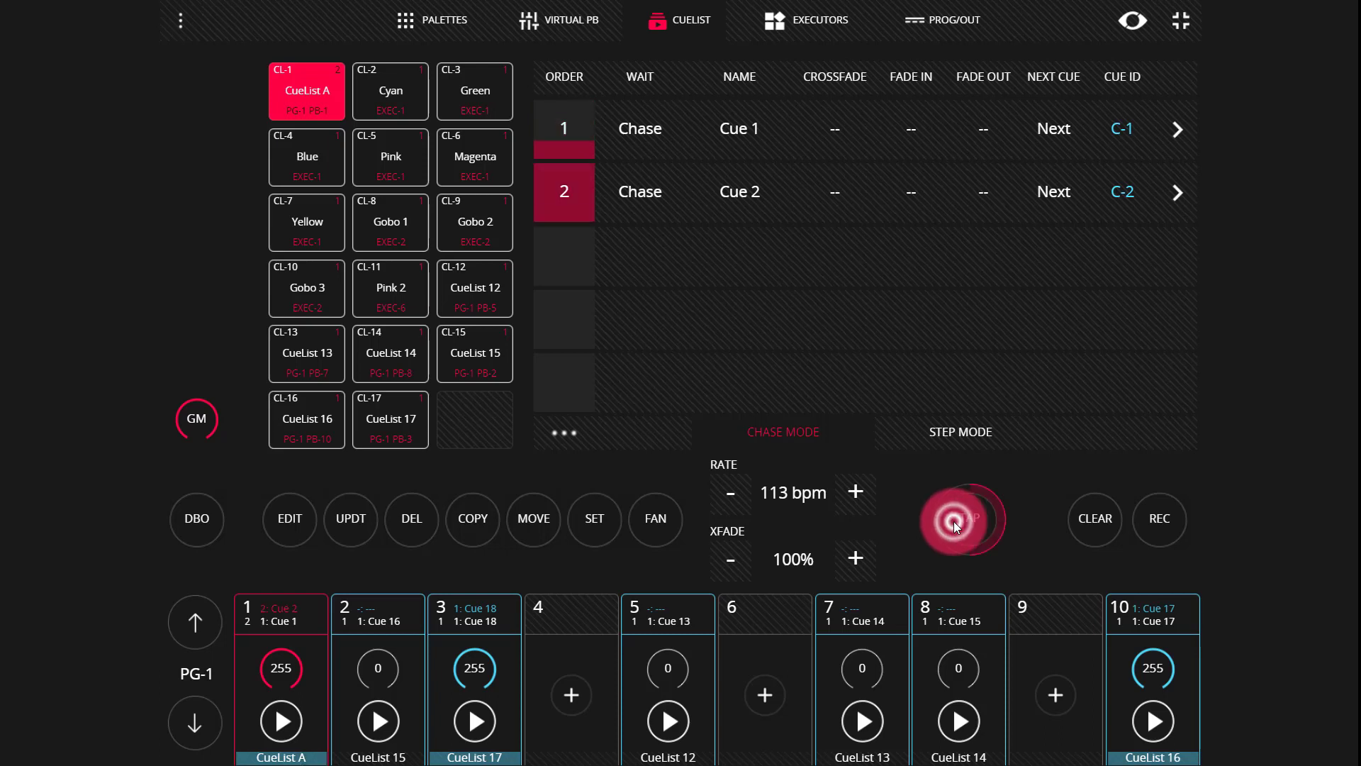
pyautogui.click(954, 521)
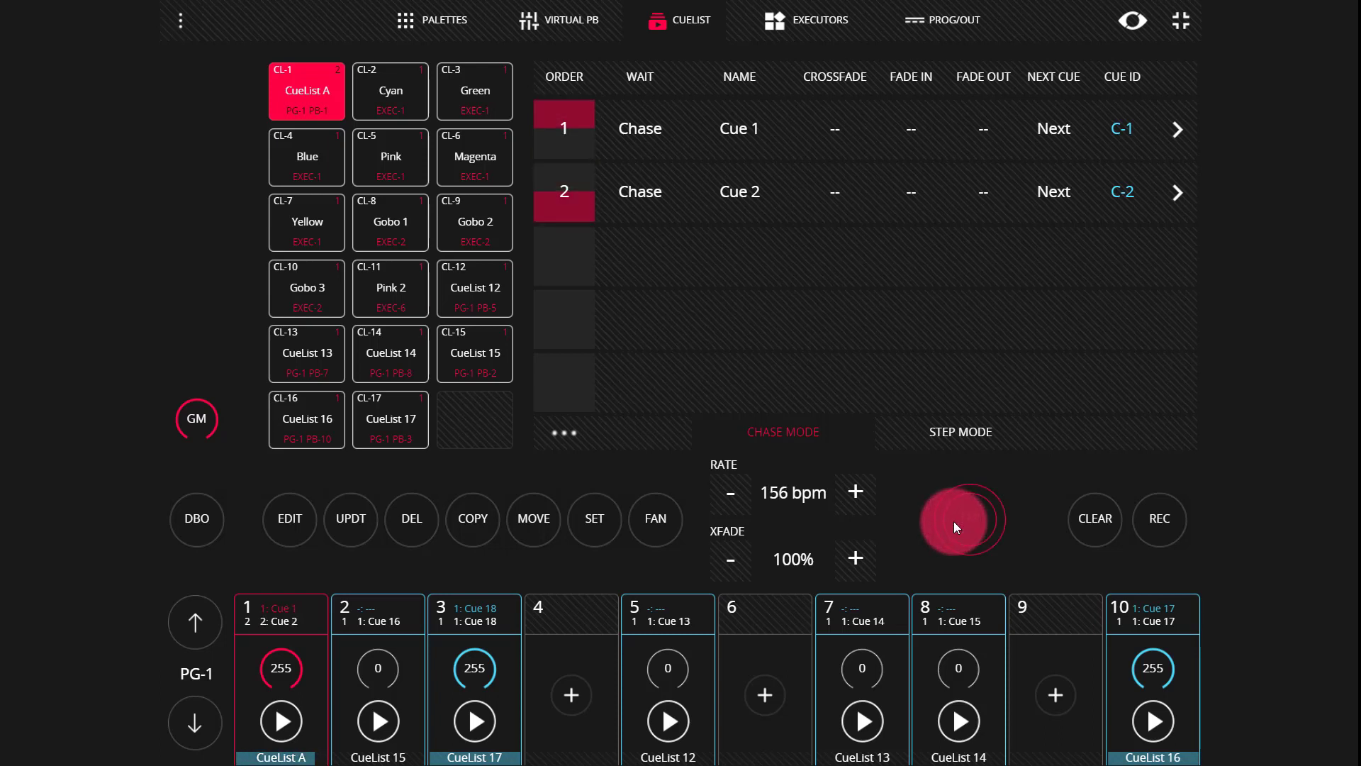